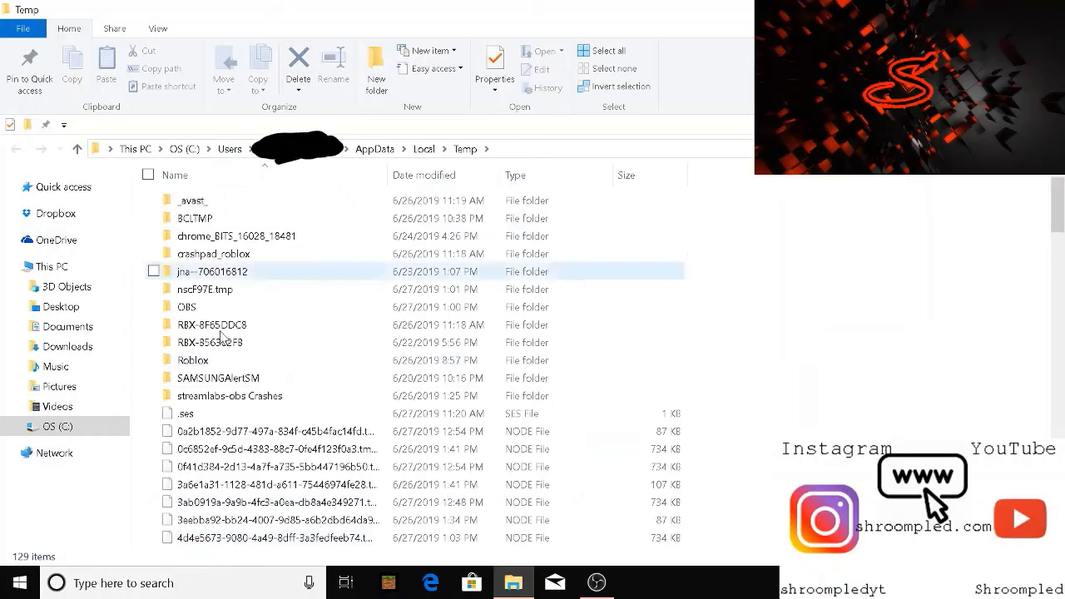
# Select all files and folders in the Temp folder and delete them
pyautogui.scroll(-20, 250, 204)
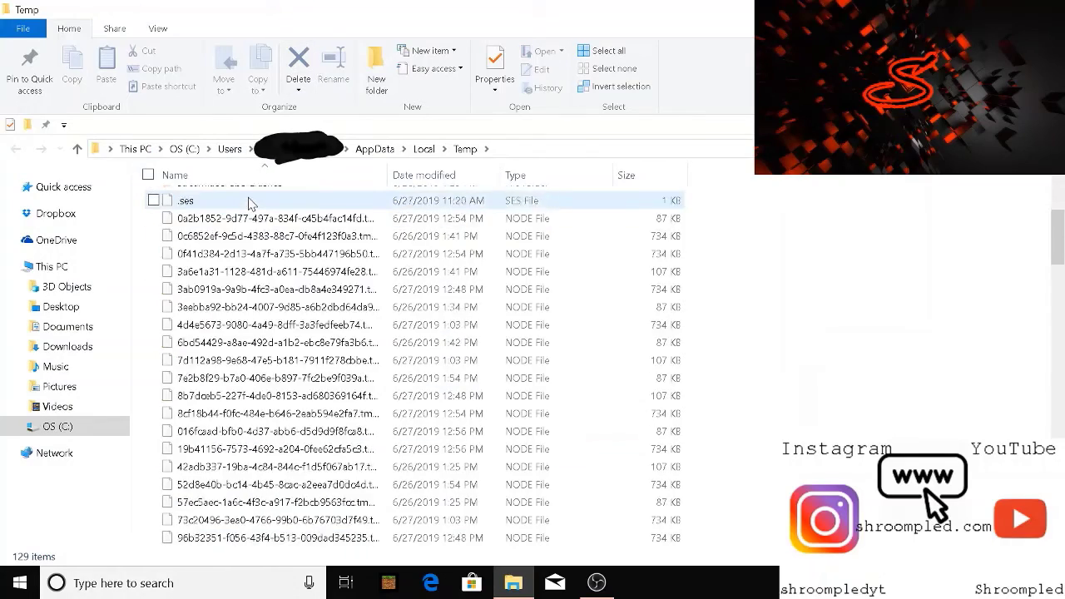
pyautogui.scroll(-5, 238, 353)
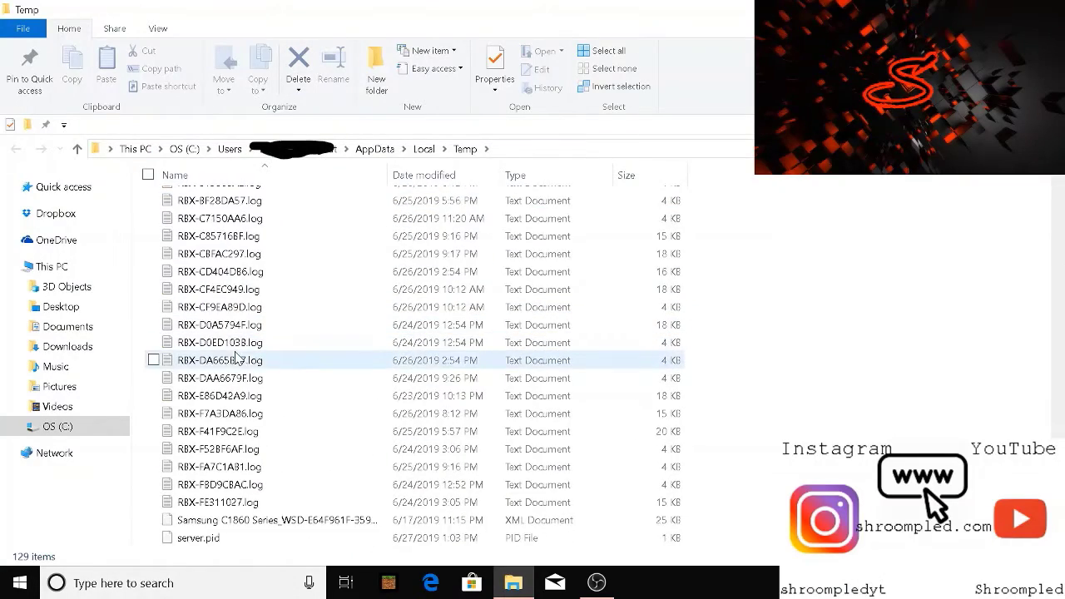
pyautogui.scroll(20, 238, 359)
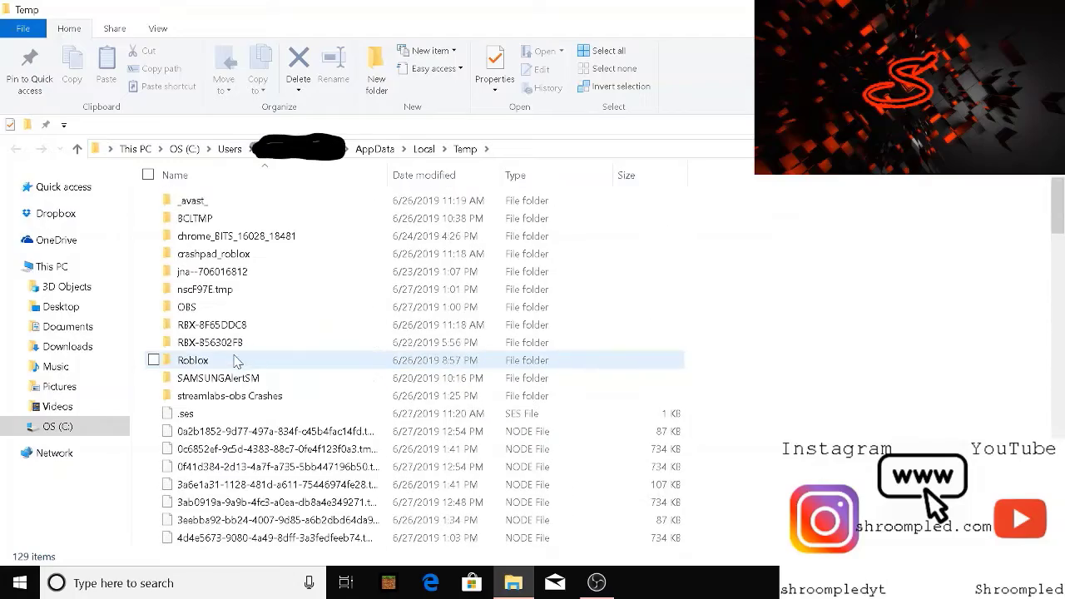
pyautogui.moveTo(239, 196); pyautogui.dragTo(240, 547)
pyautogui.scroll(3, 250, 475)
pyautogui.scroll(15, 249, 475)
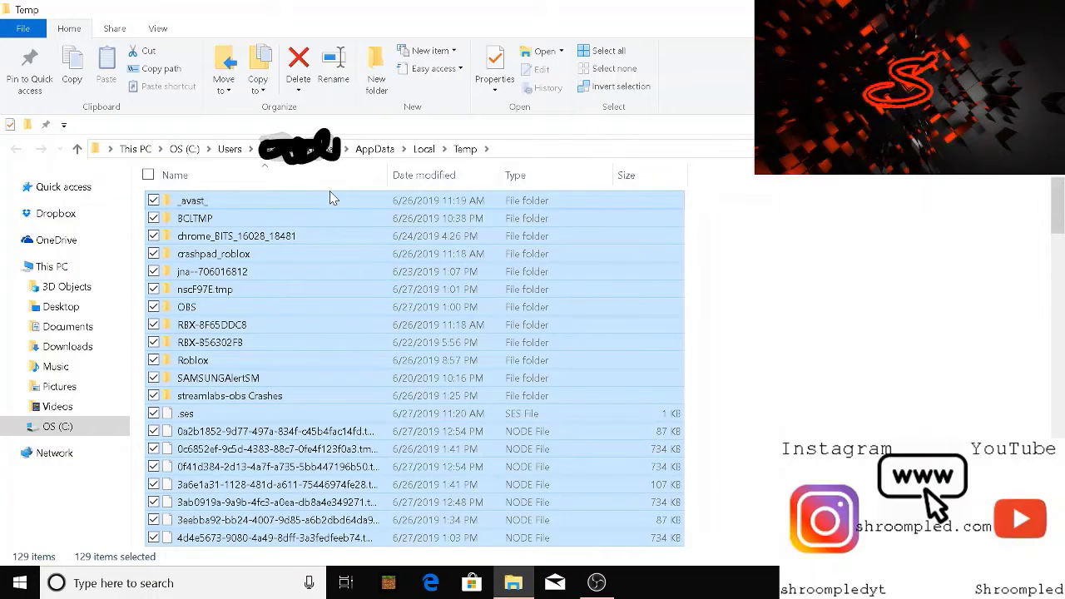
pyautogui.press('Delete')
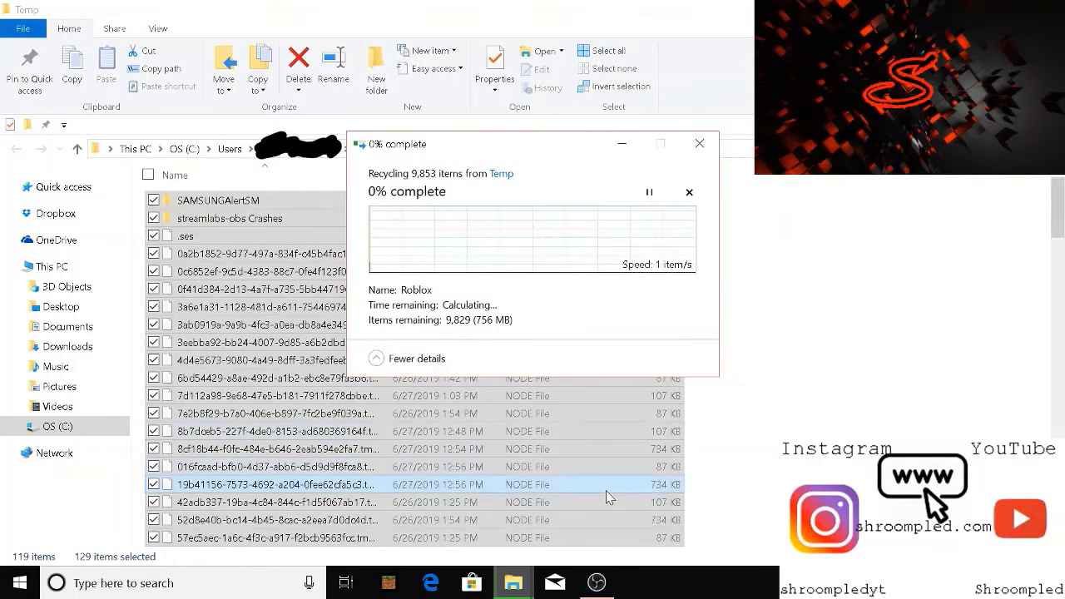
pyautogui.click(597, 583)
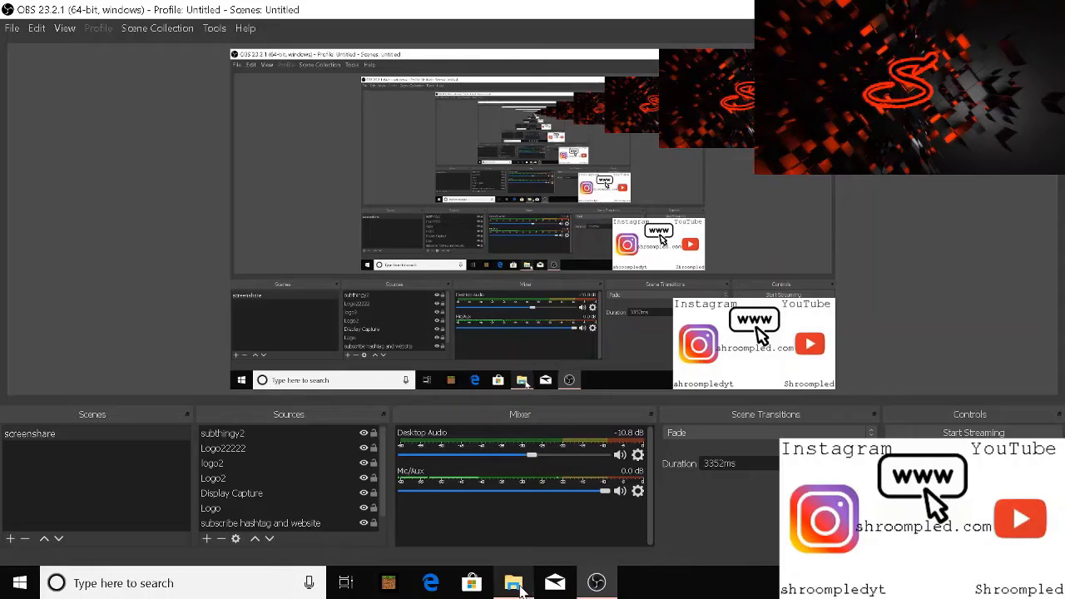
pyautogui.click(515, 584)
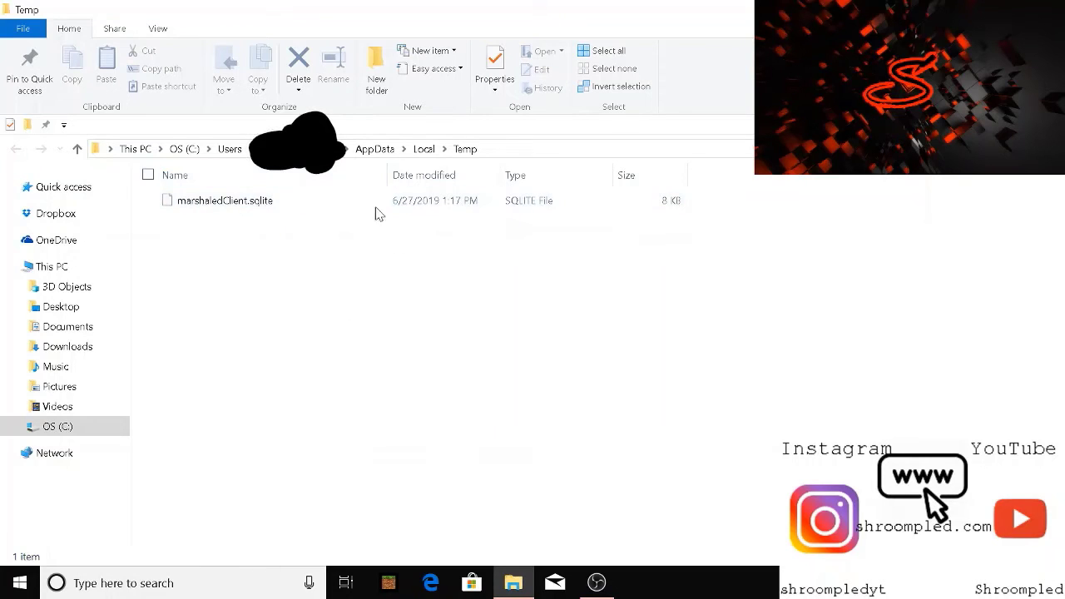
# Open the properties of the OS (C:) drive from This PC and start Disk Cleanup for it
pyautogui.click(55, 275)
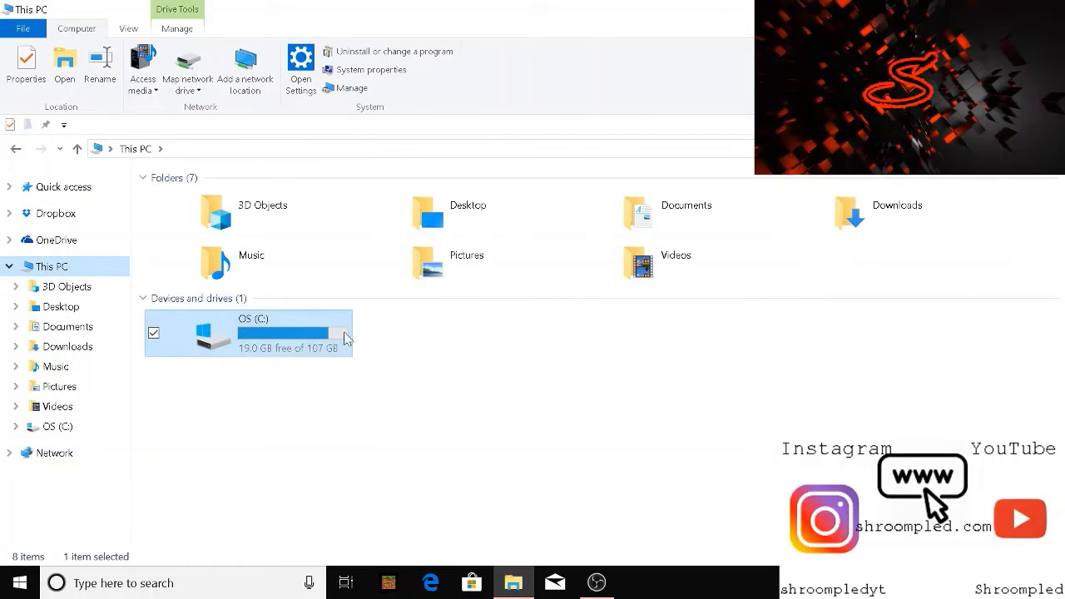
pyautogui.rightClick(263, 336)
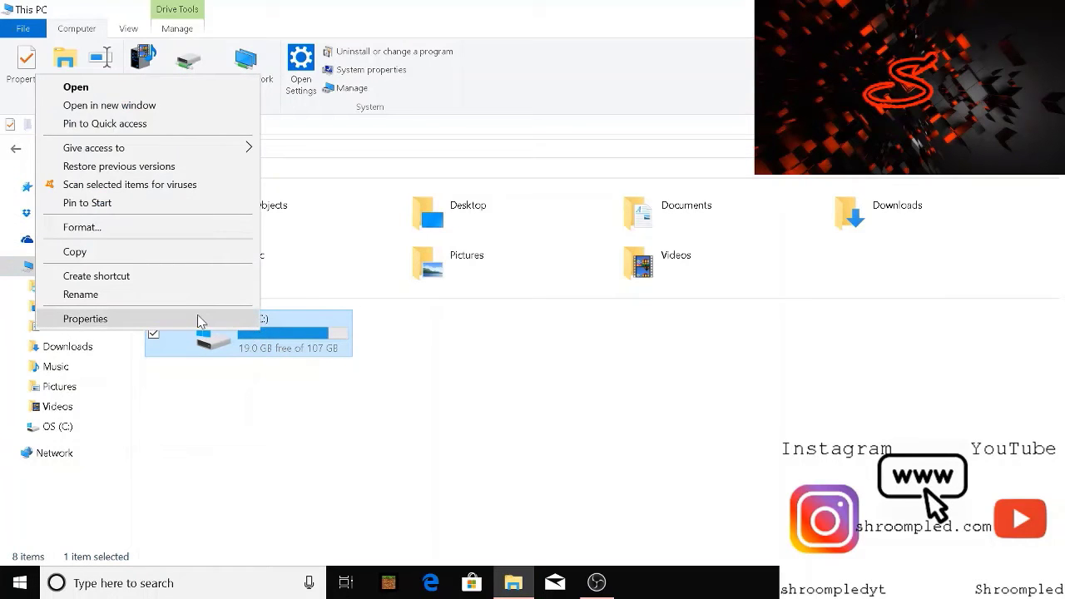
pyautogui.click(85, 318)
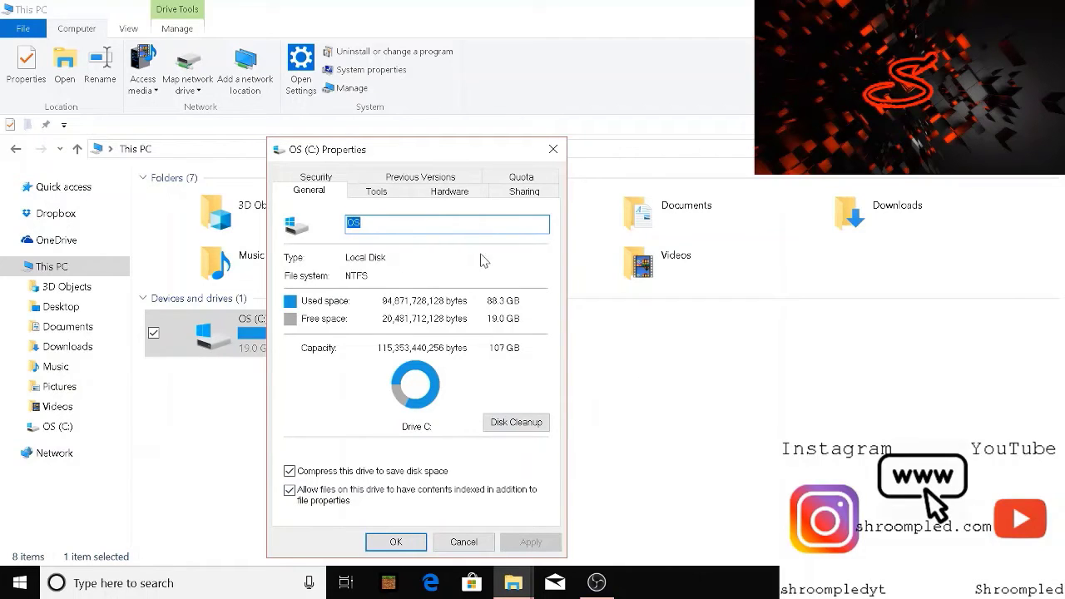
pyautogui.click(528, 426)
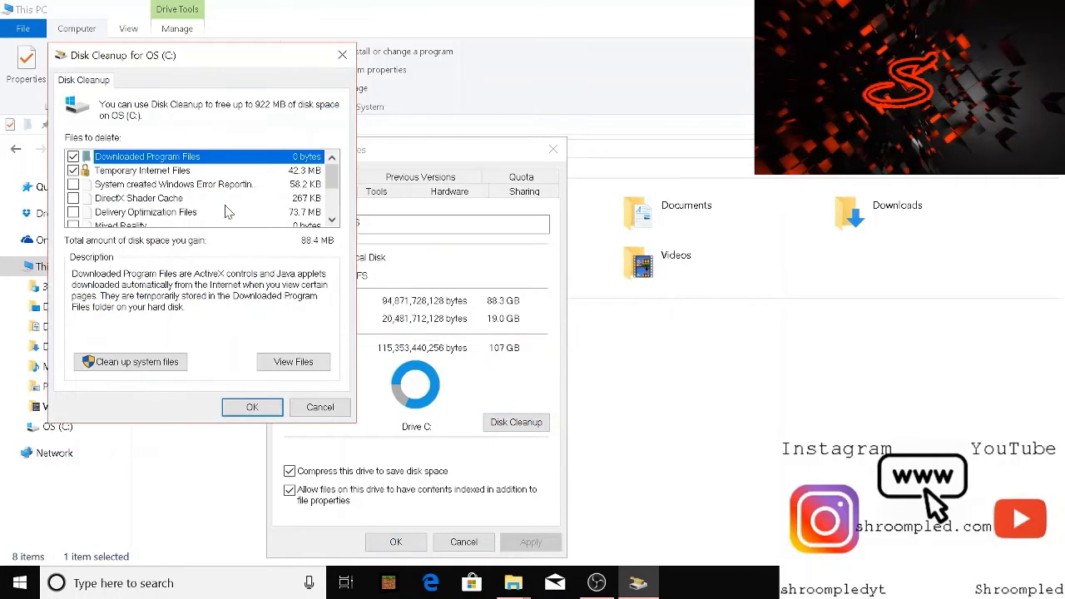
# Mark only Recycle Bin for cleanup, clearing Downloaded Program Files, Temporary Internet Files and Thumbnails, and permanently delete the marked files
pyautogui.scroll(-2, 72, 186)
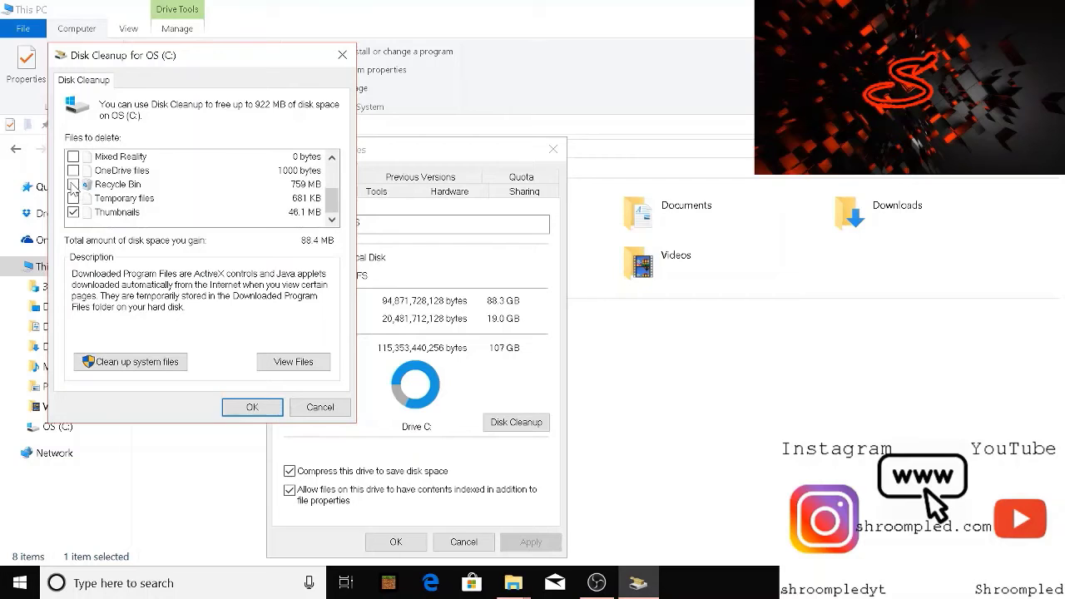
pyautogui.click(74, 185)
pyautogui.scroll(2, 75, 208)
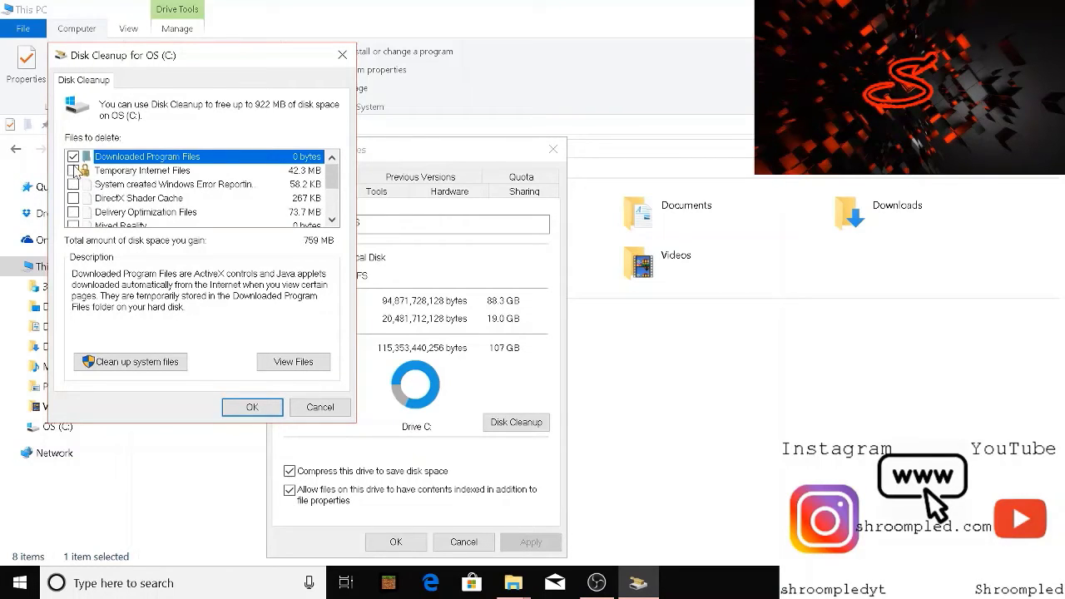
pyautogui.scroll(-2, 100, 193)
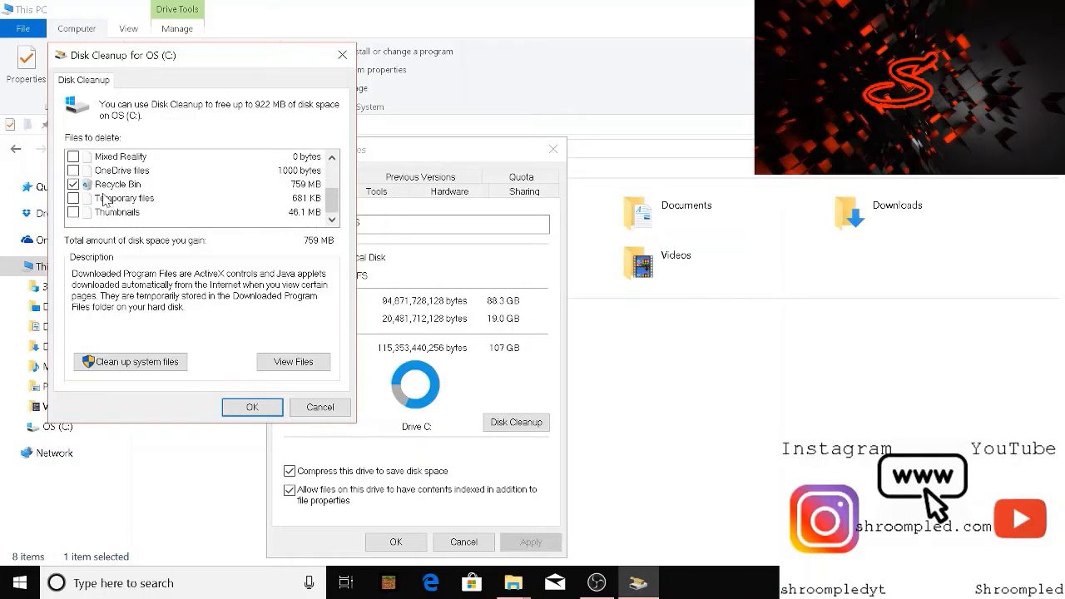
pyautogui.scroll(2, 107, 199)
pyautogui.scroll(-2, 148, 174)
pyautogui.scroll(2, 95, 183)
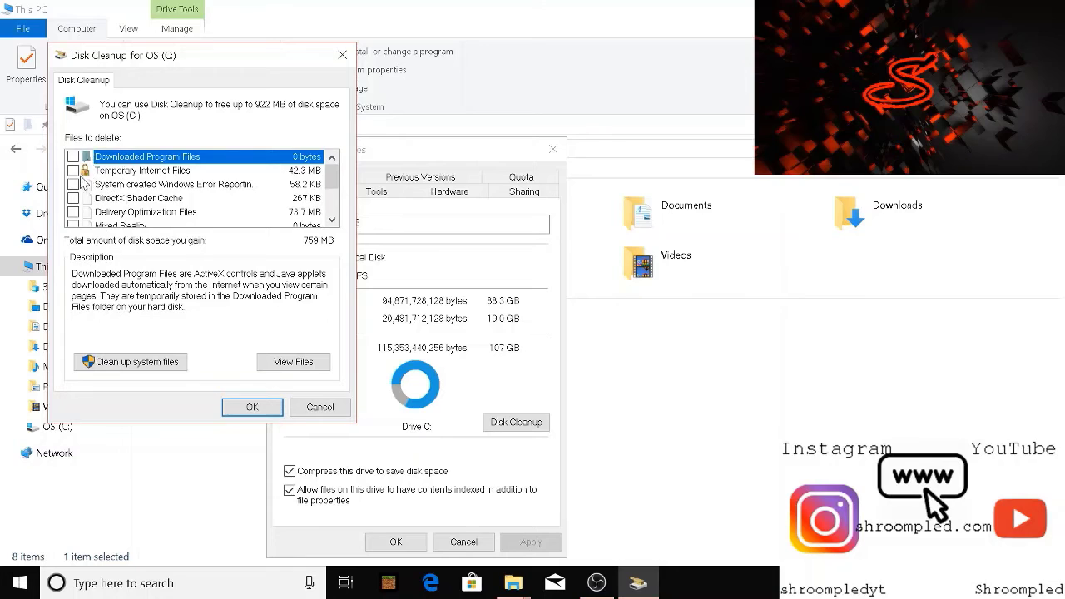
pyautogui.scroll(-2, 77, 170)
pyautogui.scroll(2, 74, 195)
pyautogui.scroll(-1, 134, 185)
pyautogui.scroll(1, 132, 190)
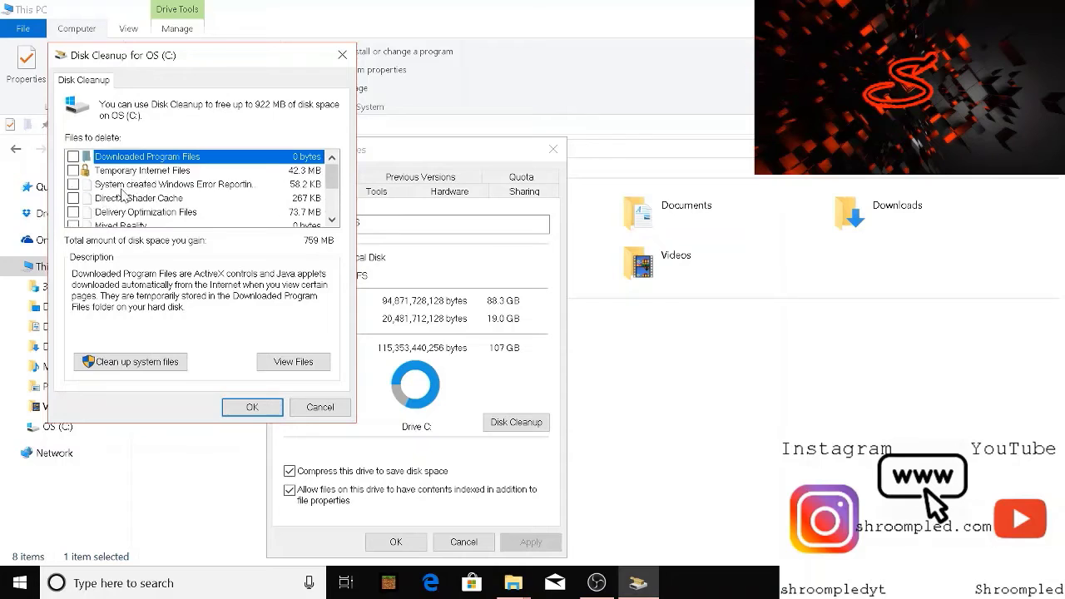
pyautogui.click(264, 411)
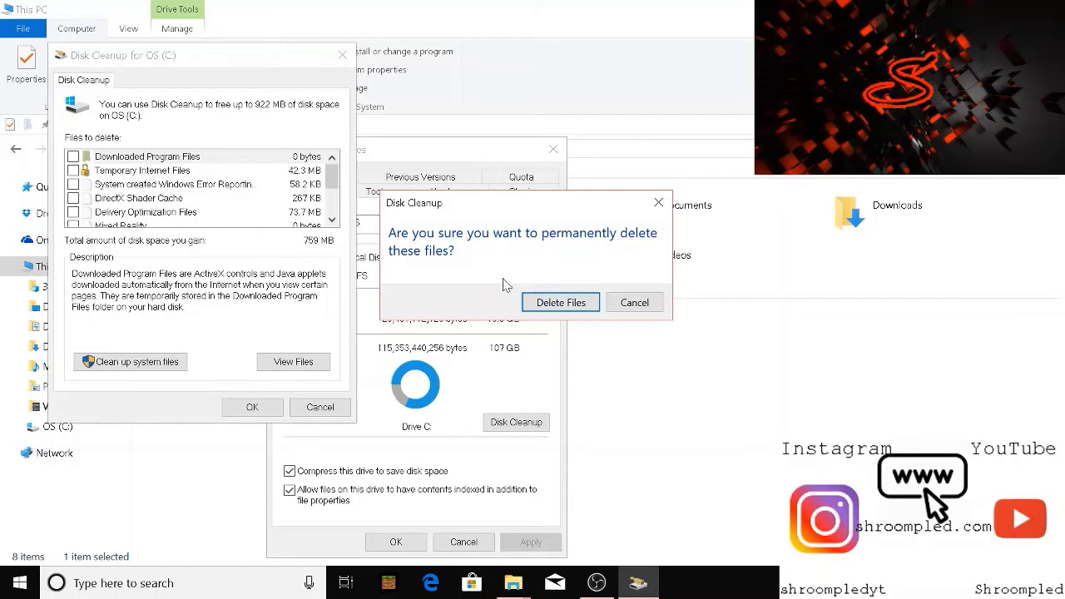
pyautogui.click(561, 303)
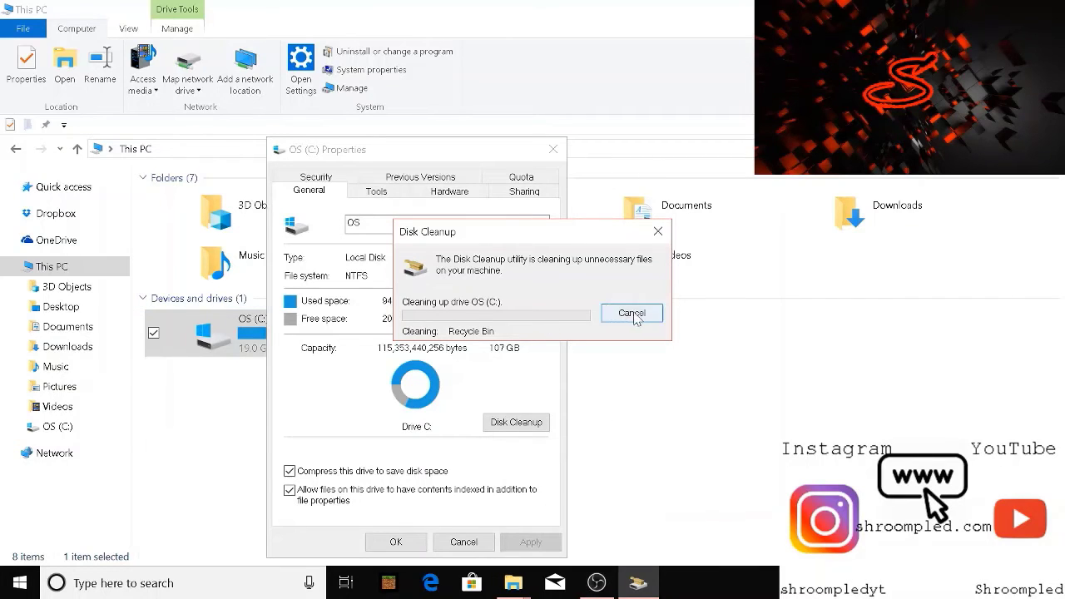
# Return to the OS (C:) Properties window to check the drive's used and free space
pyautogui.click(591, 584)
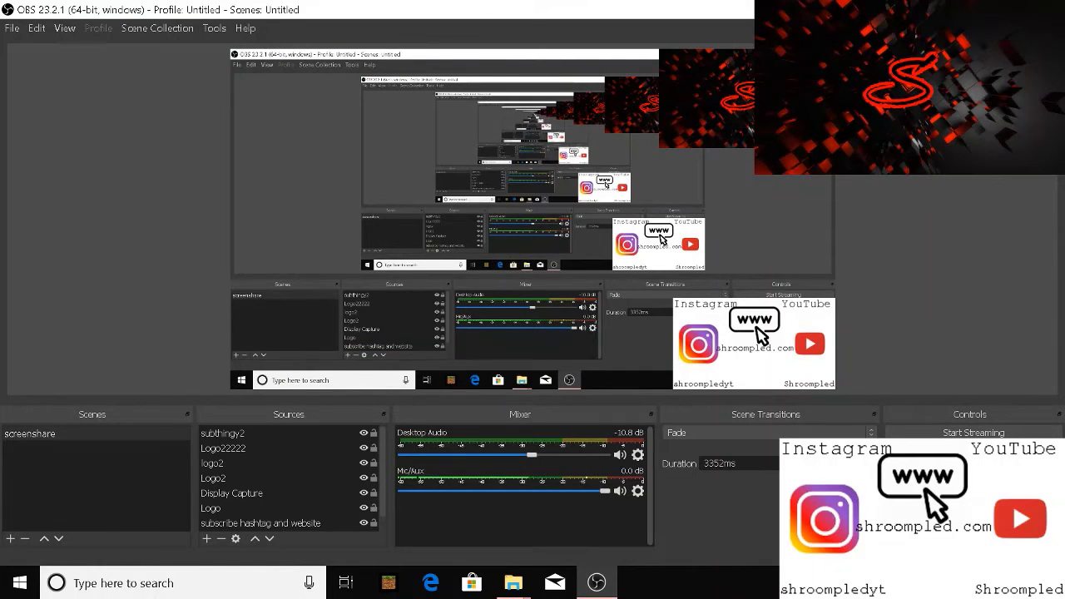
pyautogui.moveTo(513, 583)
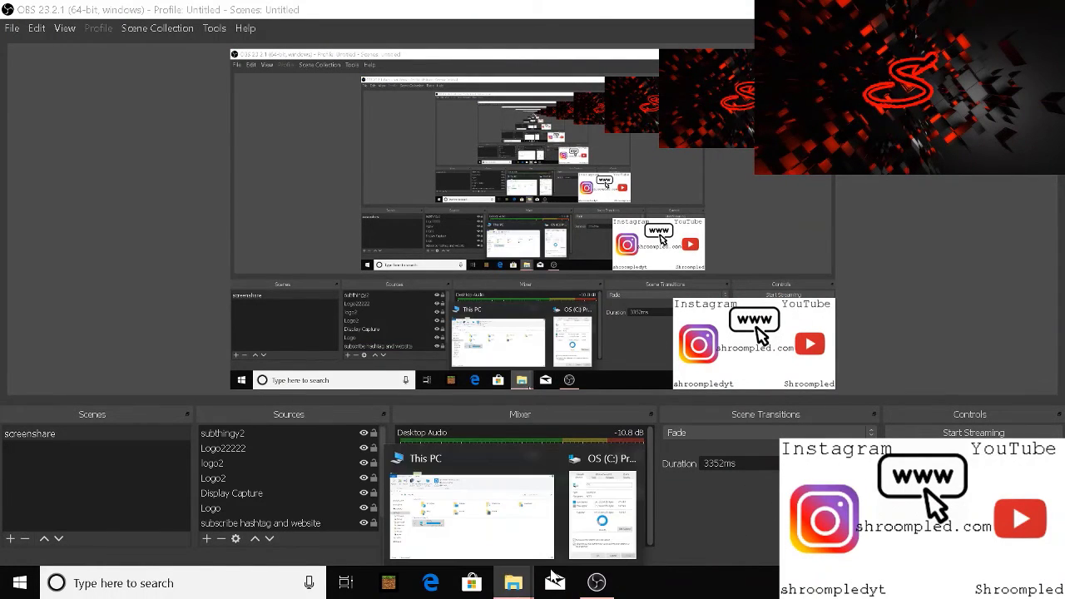
pyautogui.click(533, 545)
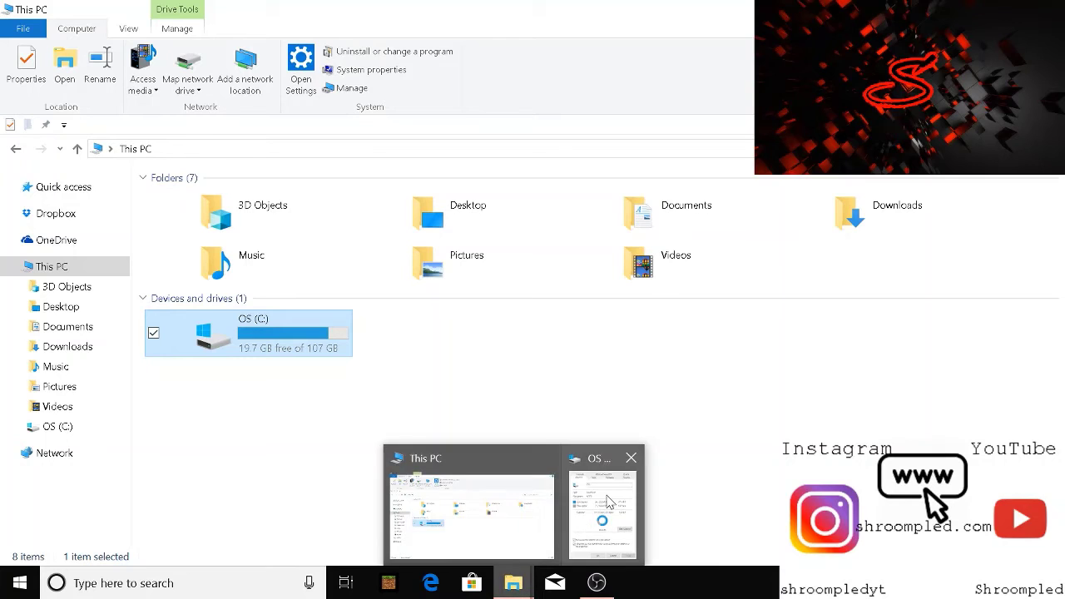
pyautogui.click(603, 511)
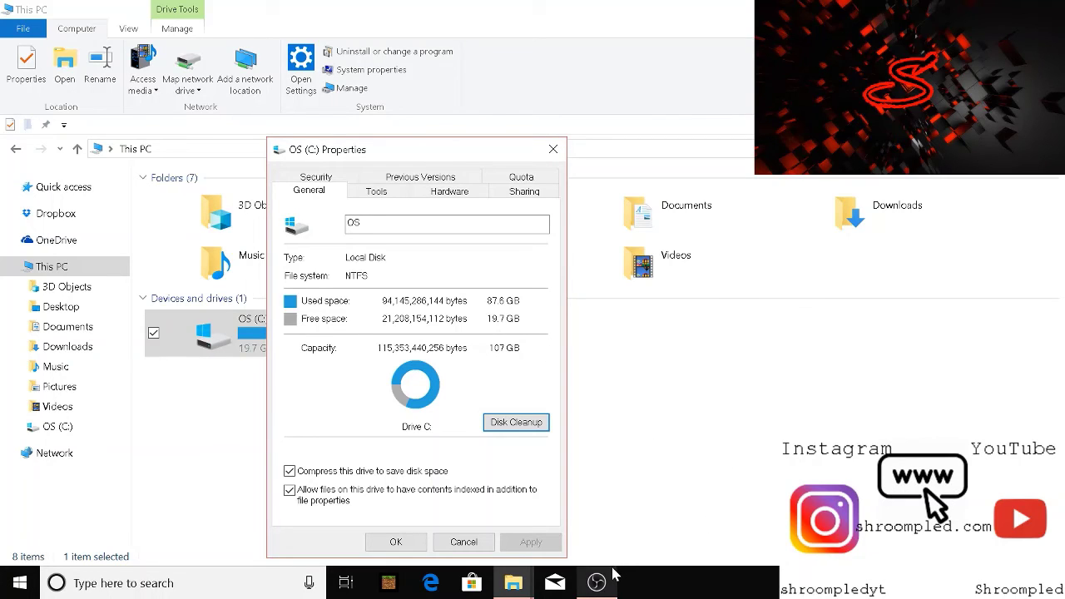
pyautogui.moveTo(597, 583)
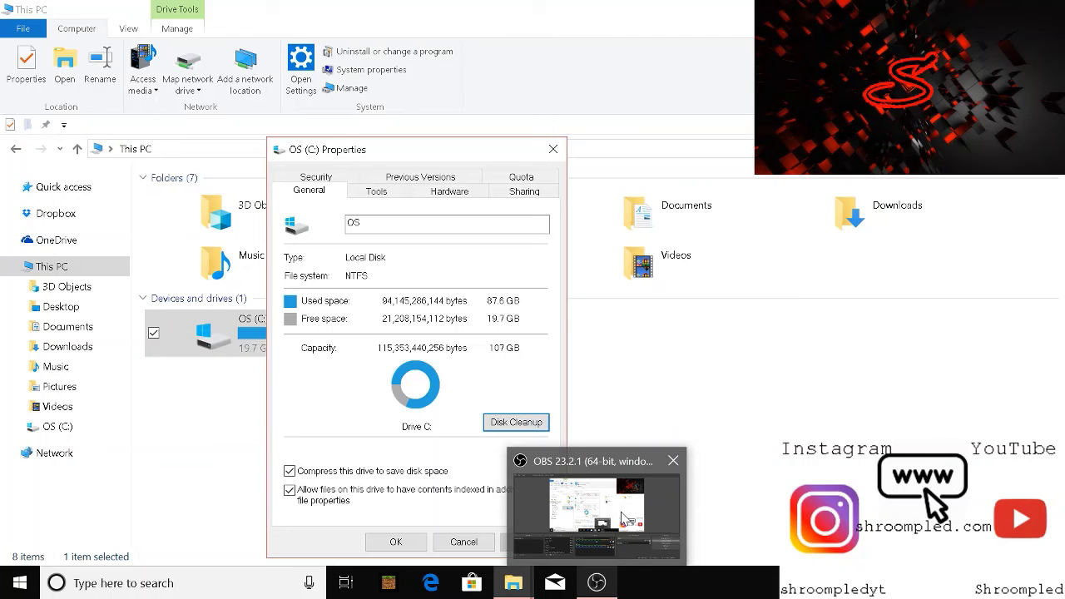
pyautogui.click(594, 504)
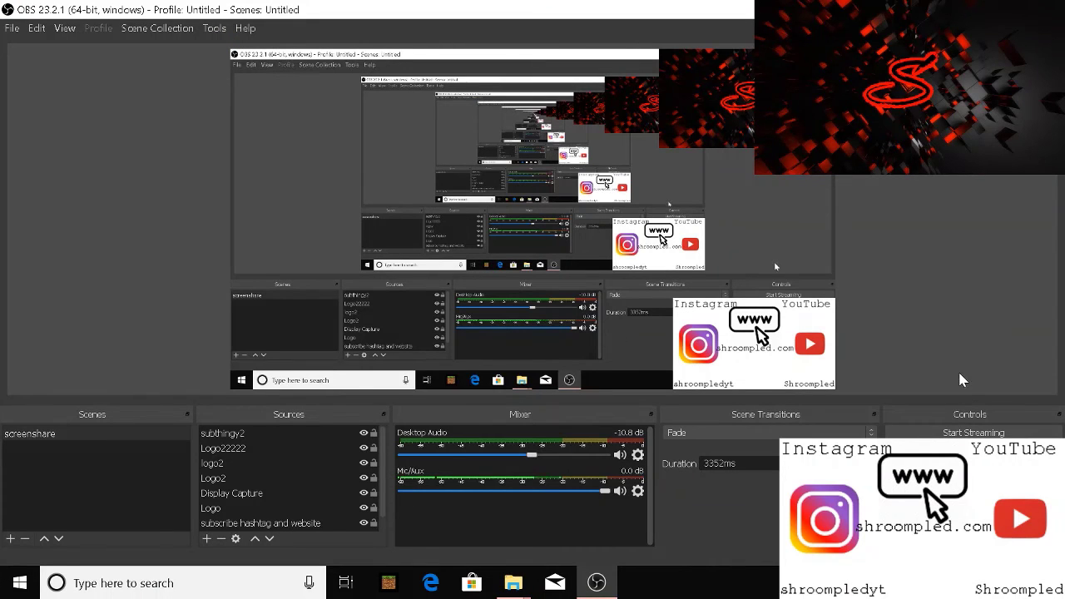